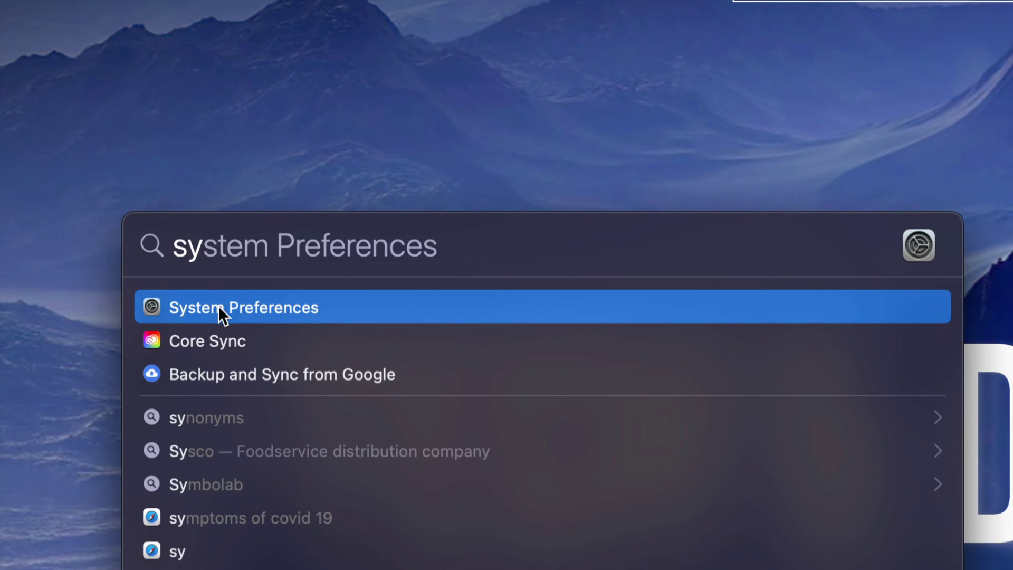
Open System Preferences from the search results and move its window near the top of the screen.
left_click(294, 308)
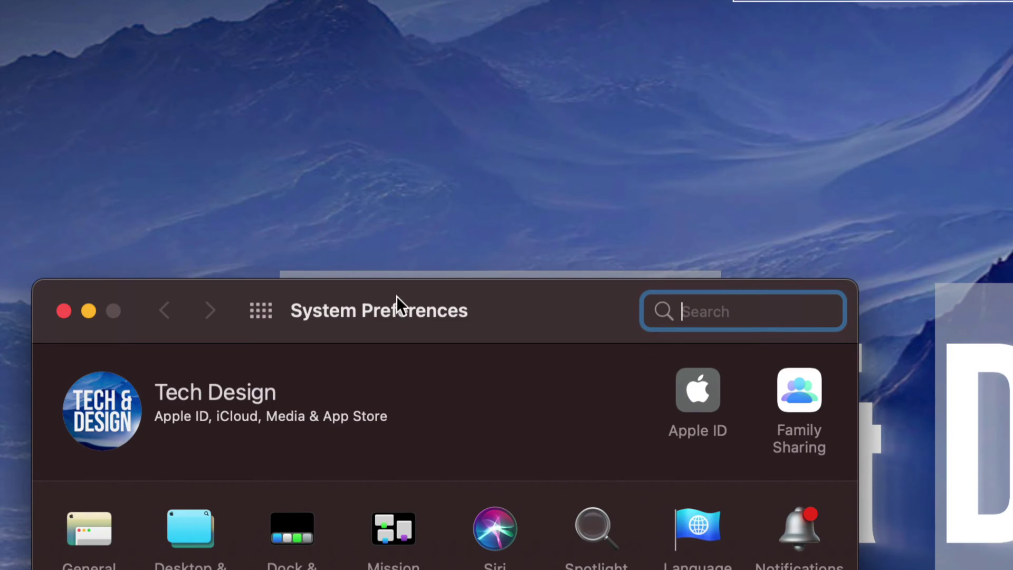
left_click_drag(396, 296, 498, 51)
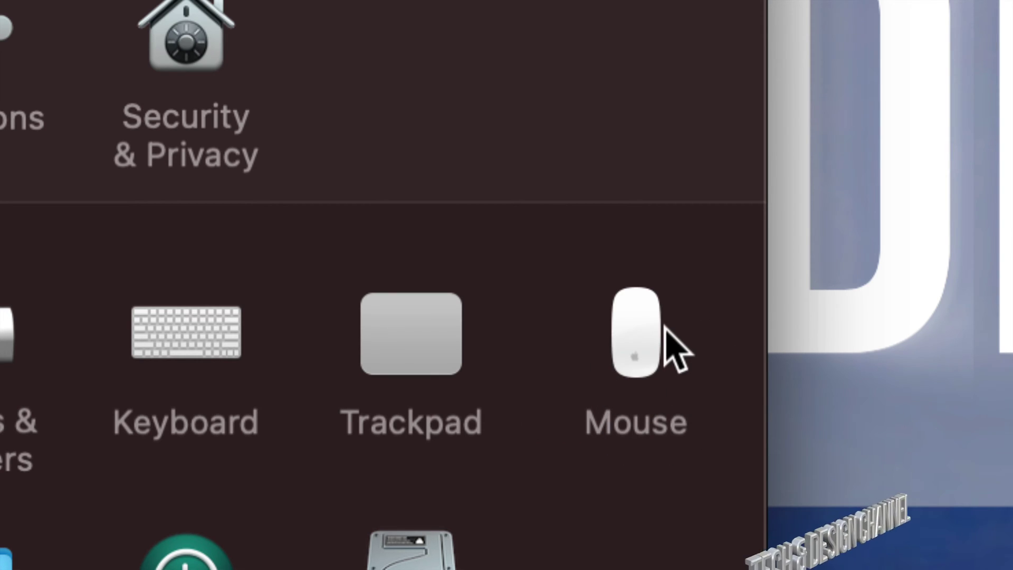
Enable Secondary click in the Trackpad pane's Point & Click settings.
left_click(413, 327)
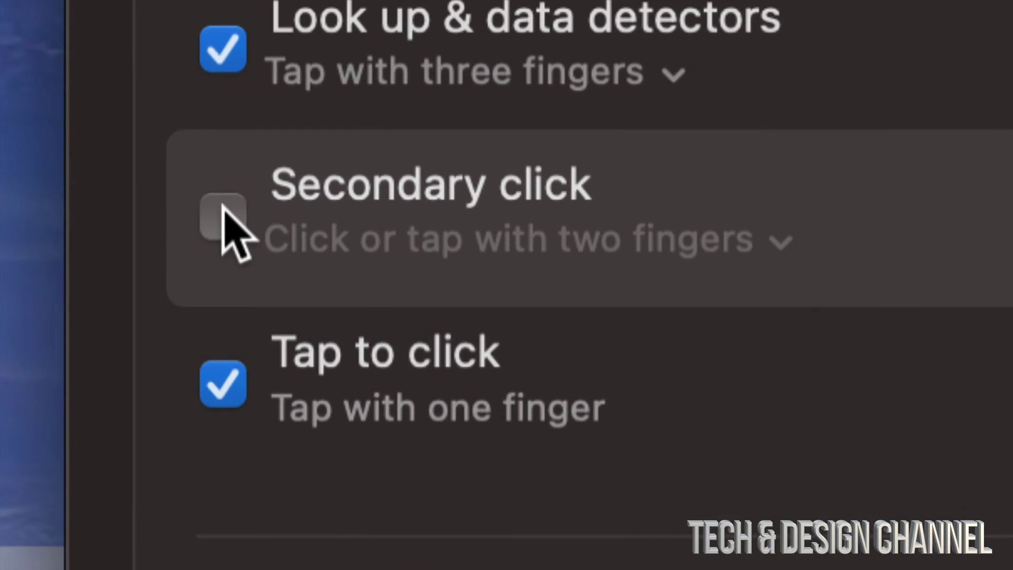
left_click(222, 211)
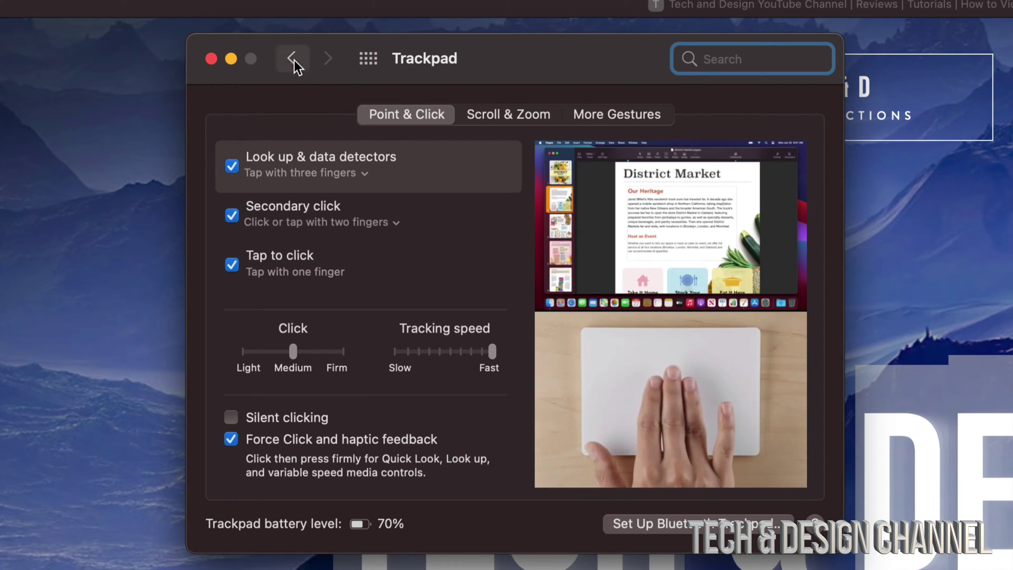
Enable Secondary click in the Mouse pane, leaving Tracking speed at Fast.
left_click(292, 59)
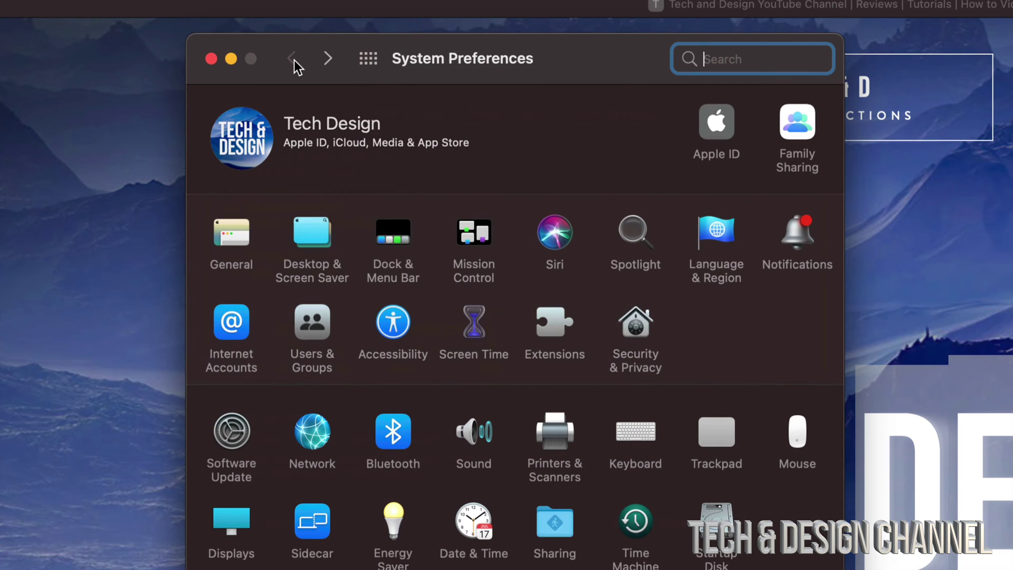
left_click(798, 428)
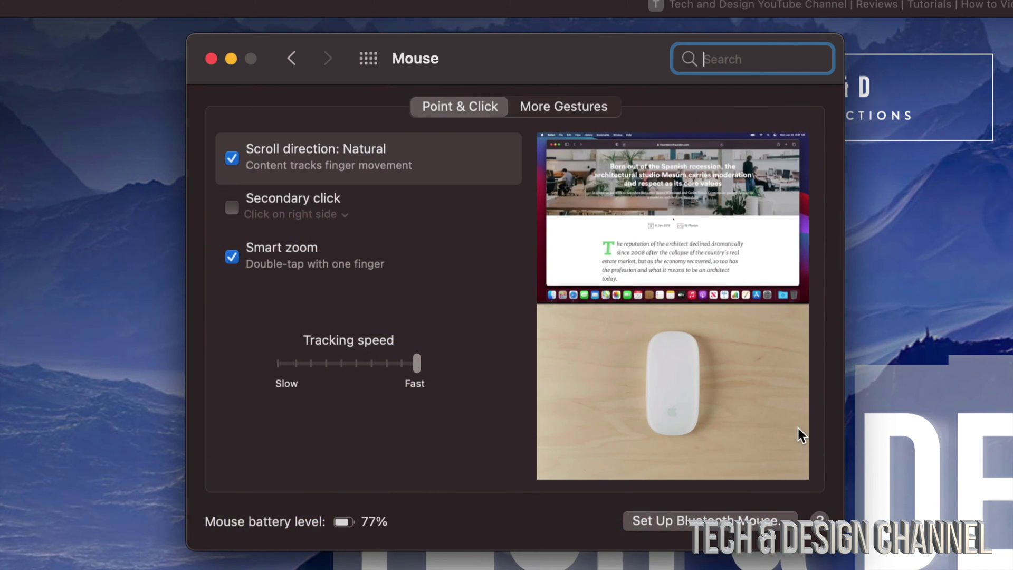
left_click(232, 206)
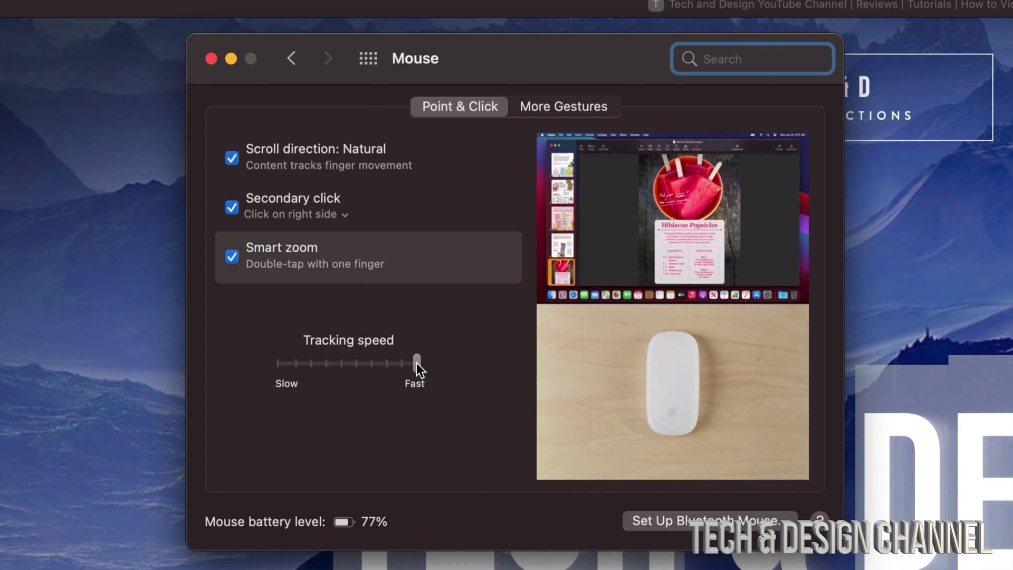
left_click_drag(416, 363, 274, 363)
left_click_drag(354, 364, 437, 363)
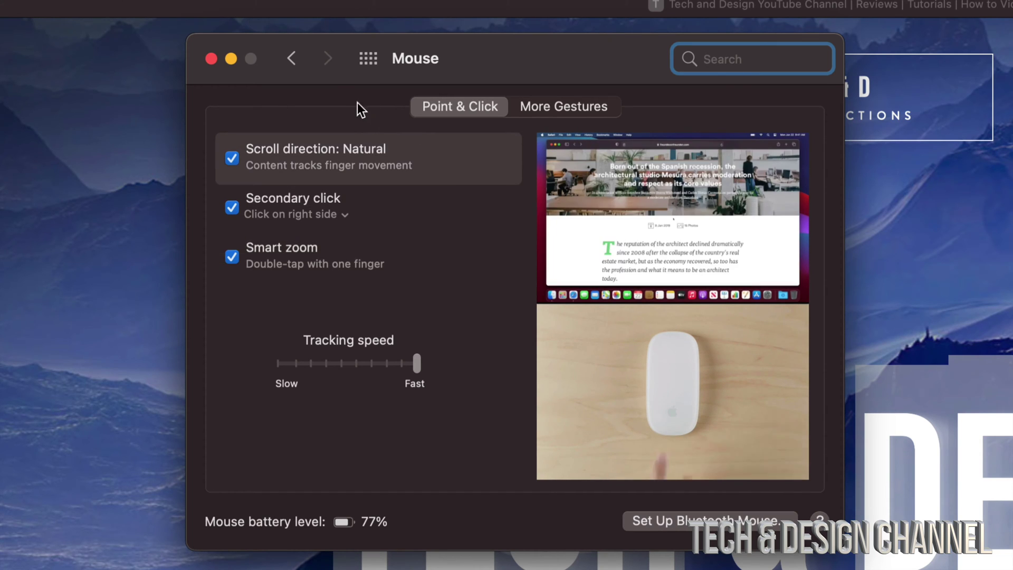
Go back to the Trackpad pane and nudge its Tracking speed slider.
left_click(293, 59)
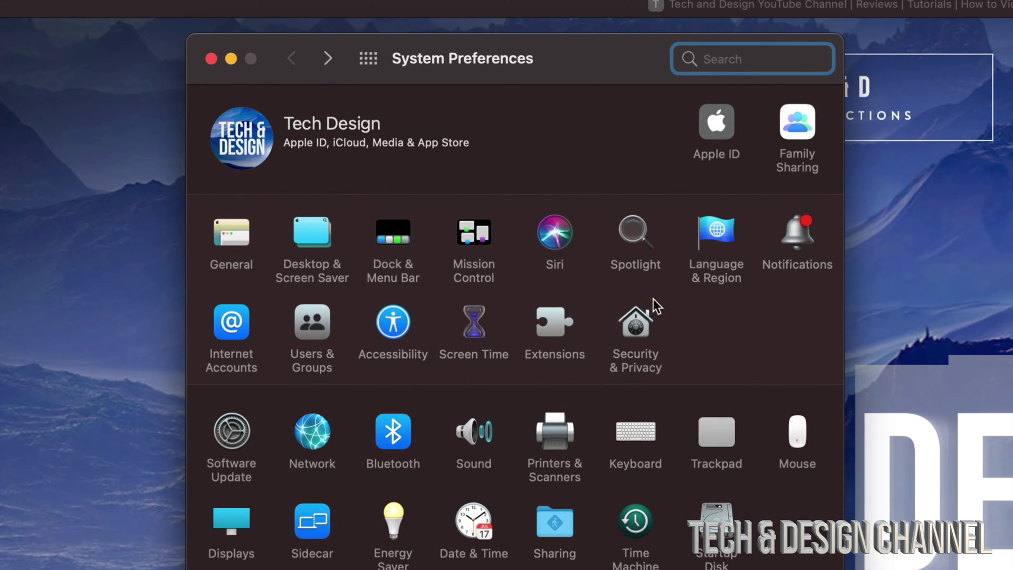
left_click(726, 434)
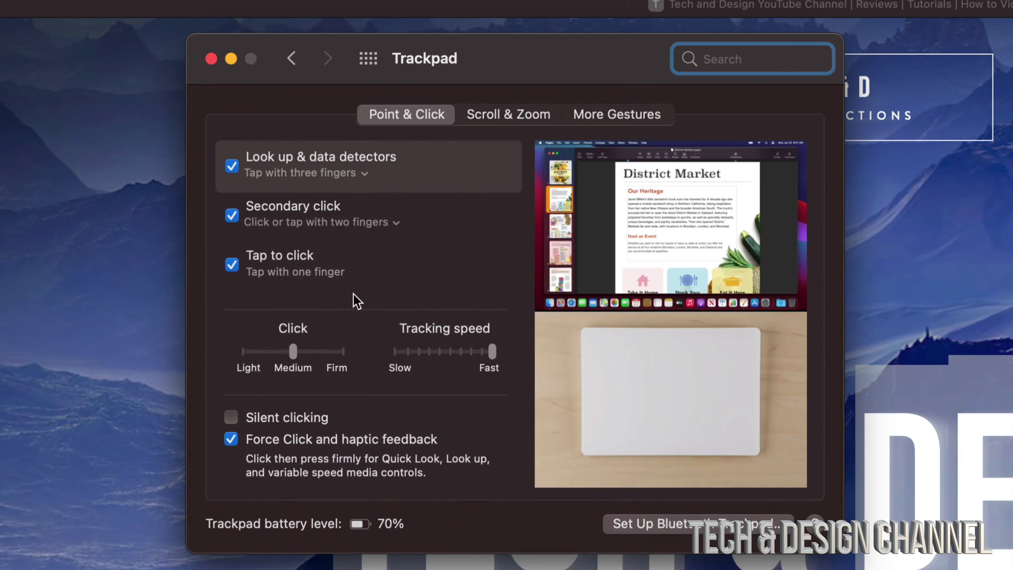
mouse_move(492, 350)
left_mouse_down()
mouse_move(395, 351)
mouse_move(495, 352)
left_mouse_up()
Close System Preferences and tile the Safari window to the right half of the screen.
left_click(211, 58)
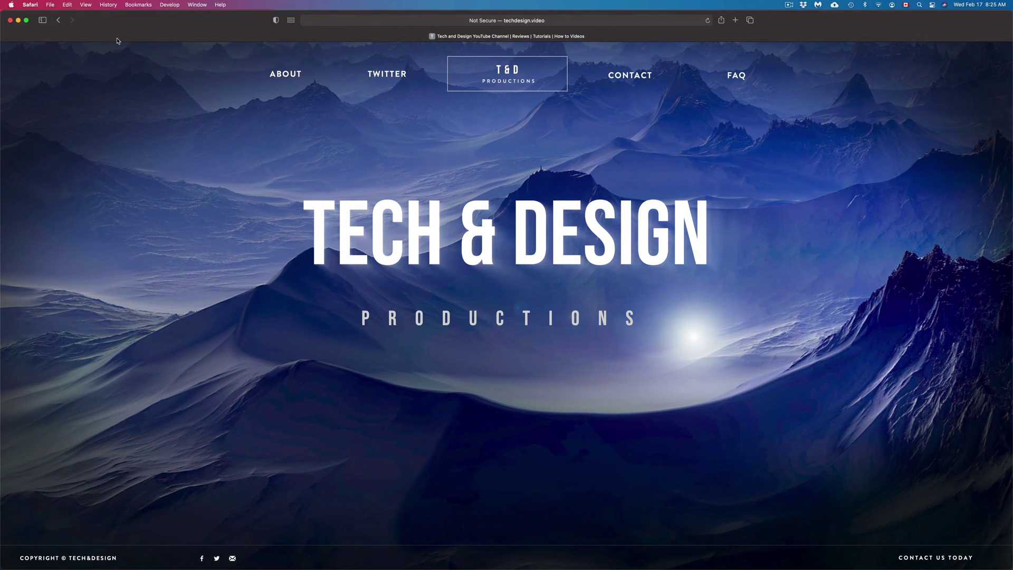
left_click_drag(23, 13, 25, 13)
key("ctrl+alt+Right")
Right-click the desktop twice to show its context menu, dismissing it each time.
right_click(202, 201)
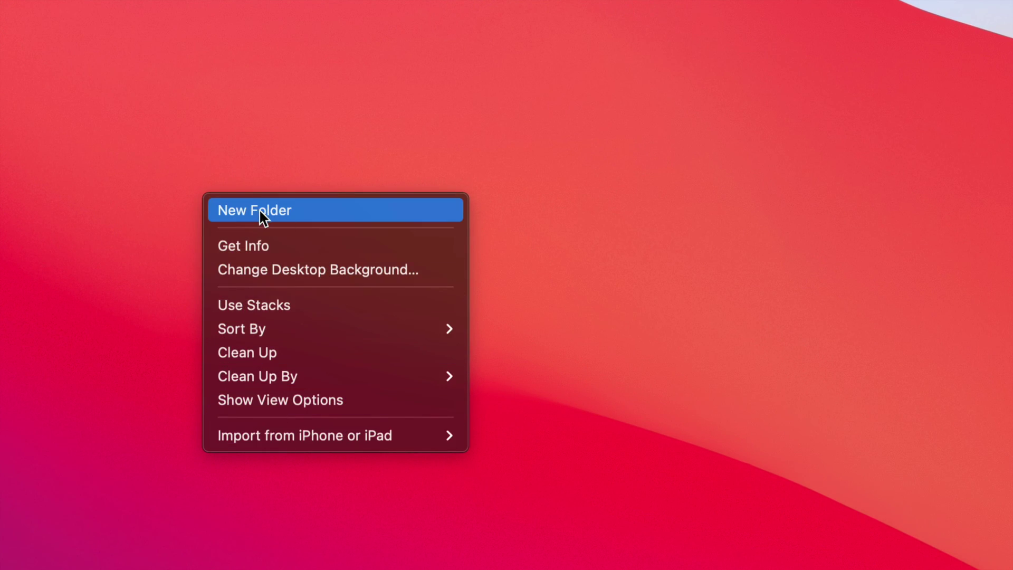
left_click(673, 236)
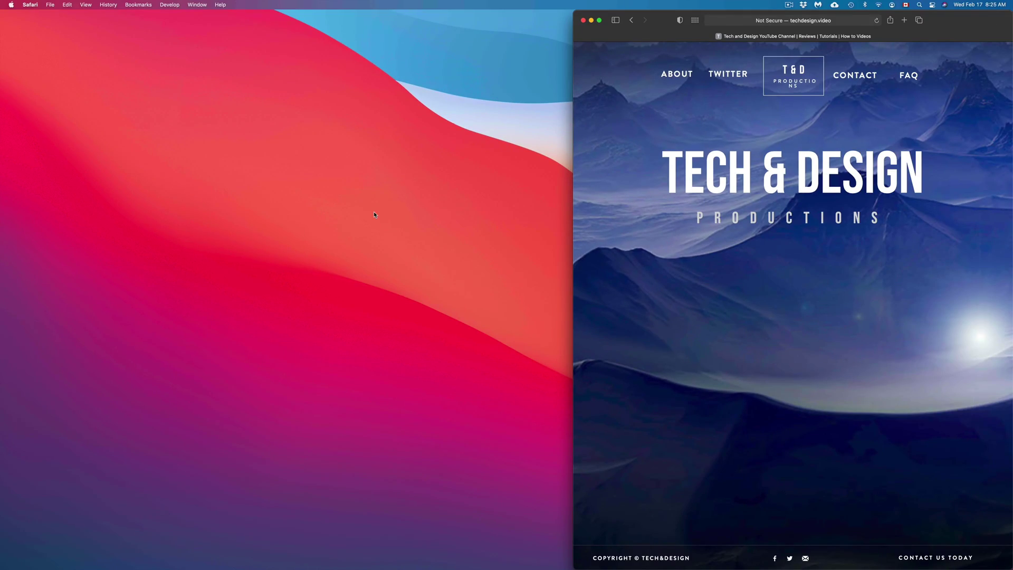
right_click(336, 199)
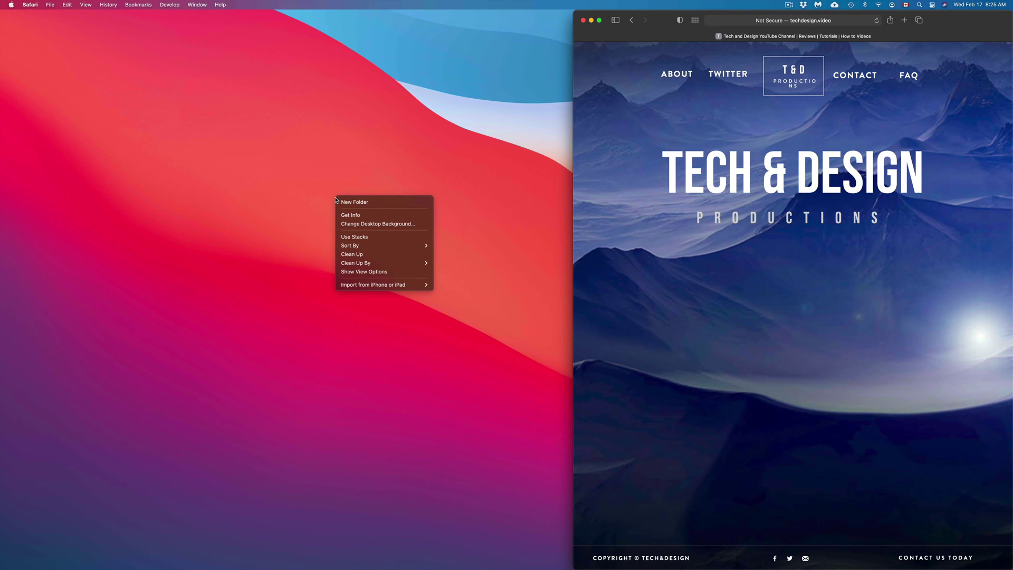
left_click(294, 181)
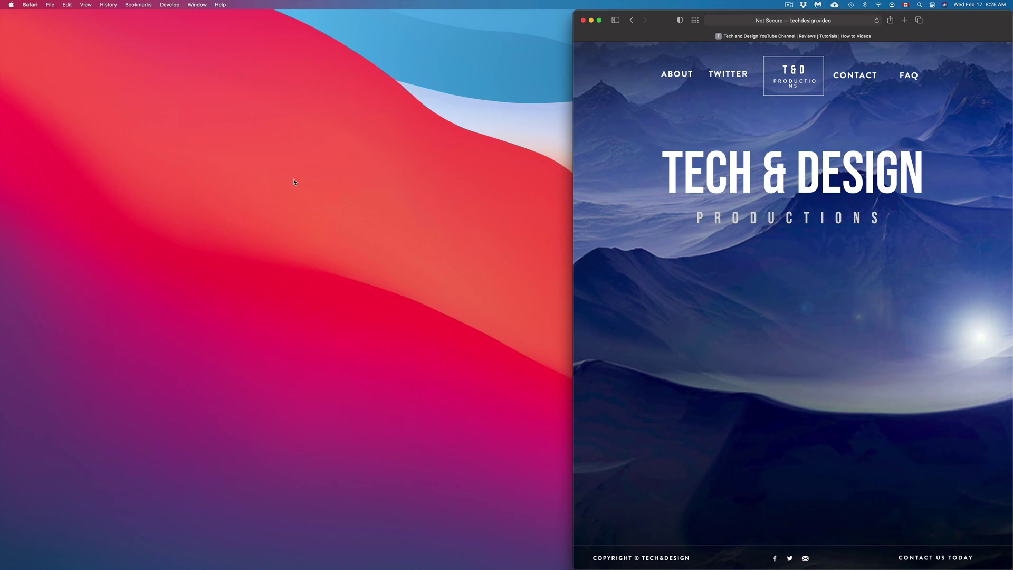